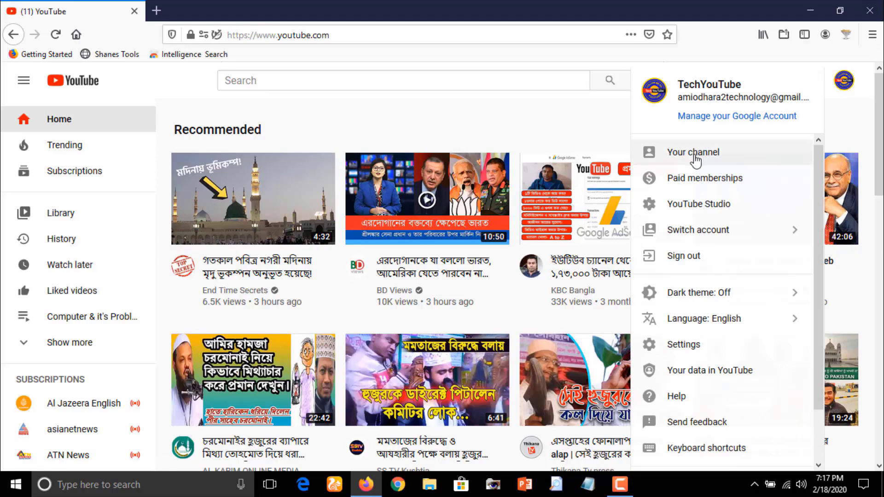
Open the signed-in account's own YouTube channel page and look through its channel tags and uploads
left_click(694, 158)
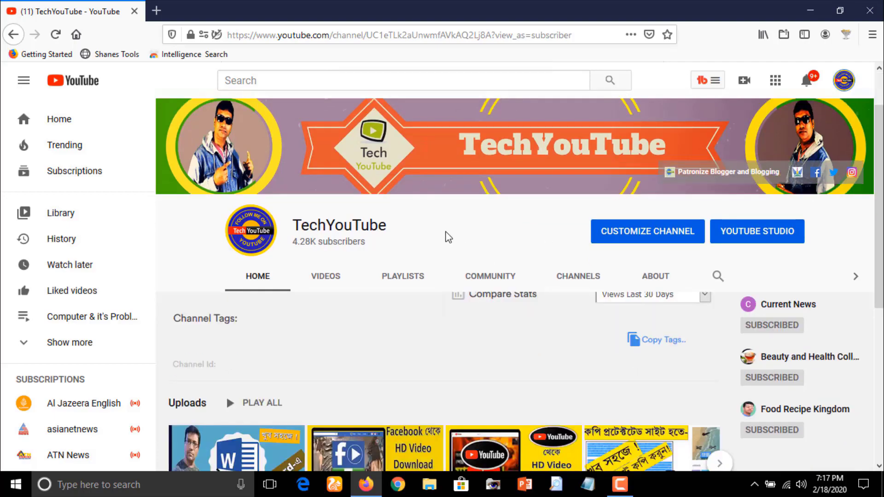
scroll(449, 237, "down", 5)
scroll(449, 237, "up", 4)
scroll(448, 237, "down", 3)
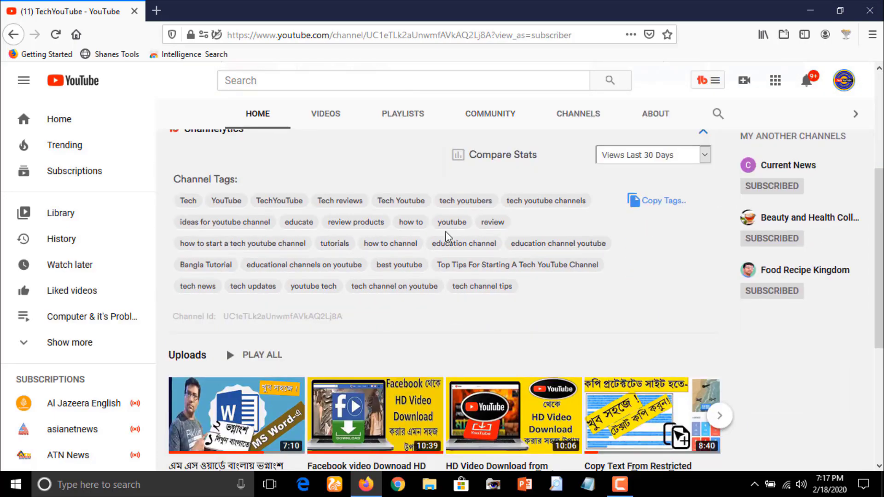
scroll(446, 237, "down", 5)
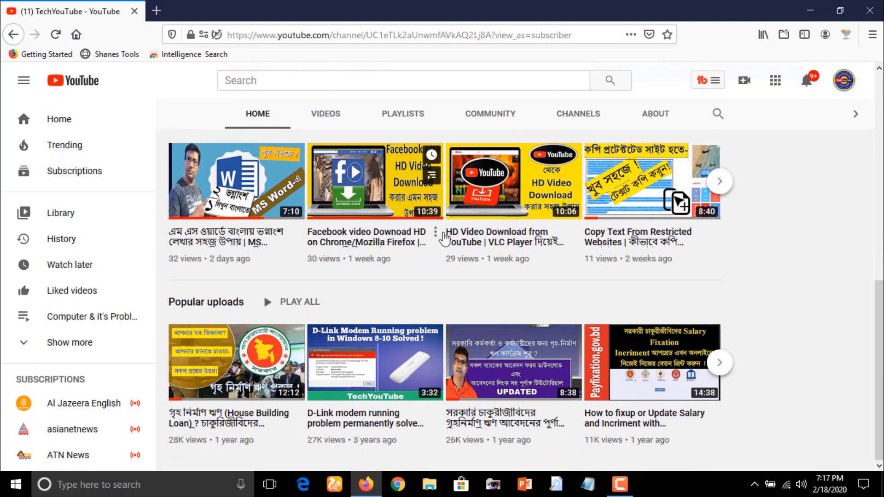
scroll(444, 237, "up", 10)
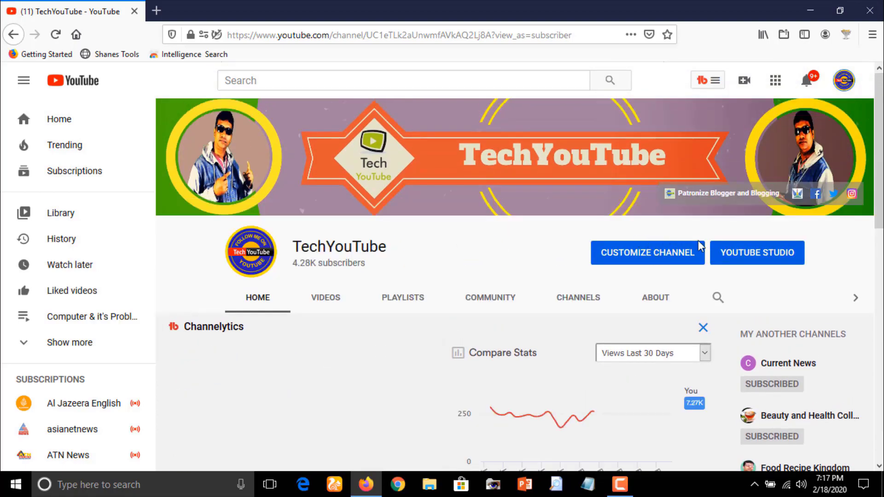
Open YouTube Studio for the channel and go to its Monetization page
left_click(727, 253)
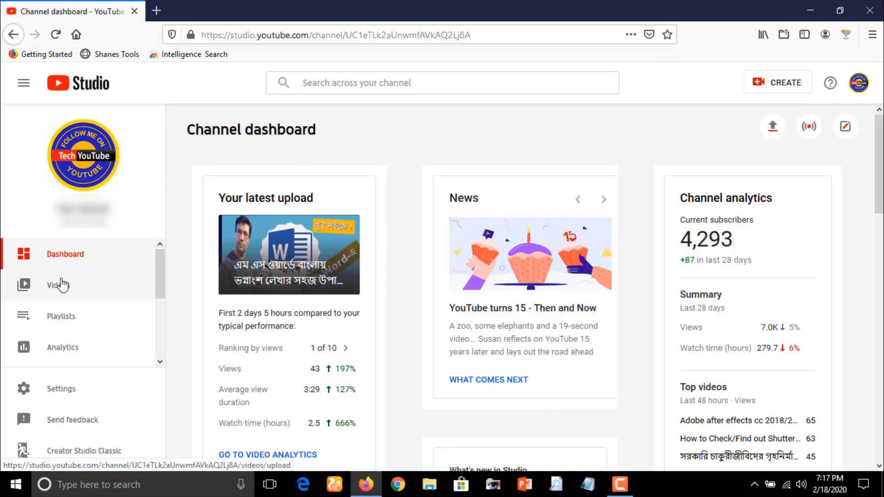
scroll(118, 296, "down", 3)
scroll(120, 297, "up", 2)
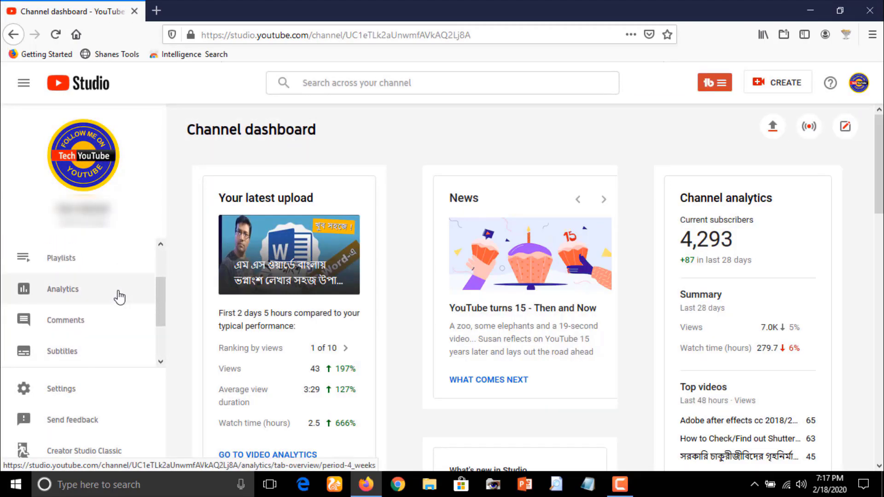
scroll(116, 299, "down", 2)
left_click(63, 325)
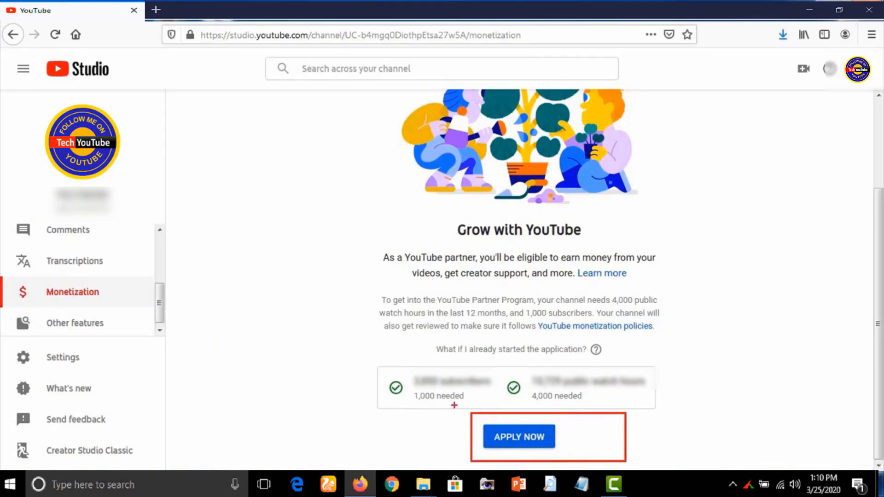
Apply for the YouTube Partner Program and bring up the first step of the channel monetization process
left_click_drag(390, 367, 710, 414)
key("Escape")
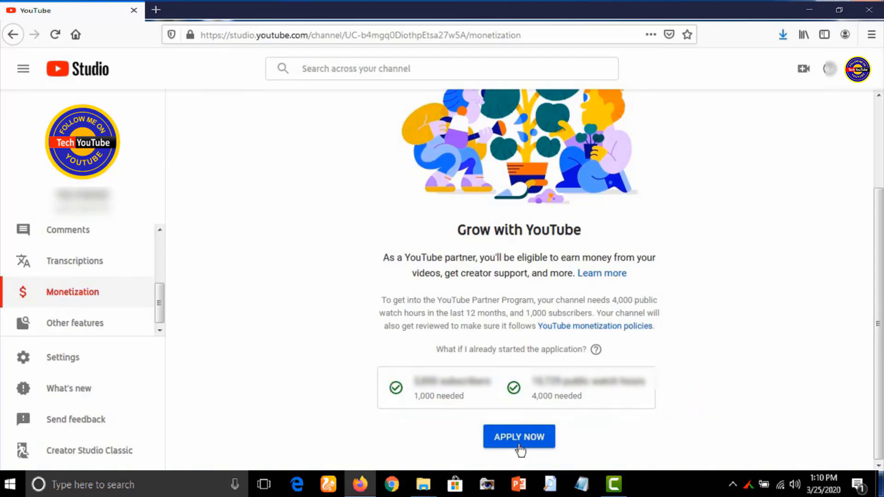
left_click(521, 446)
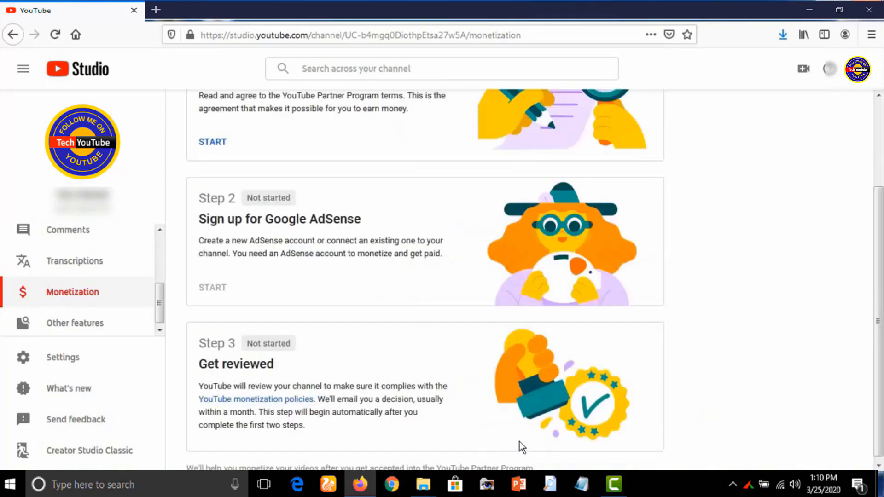
scroll(324, 273, "up", 3)
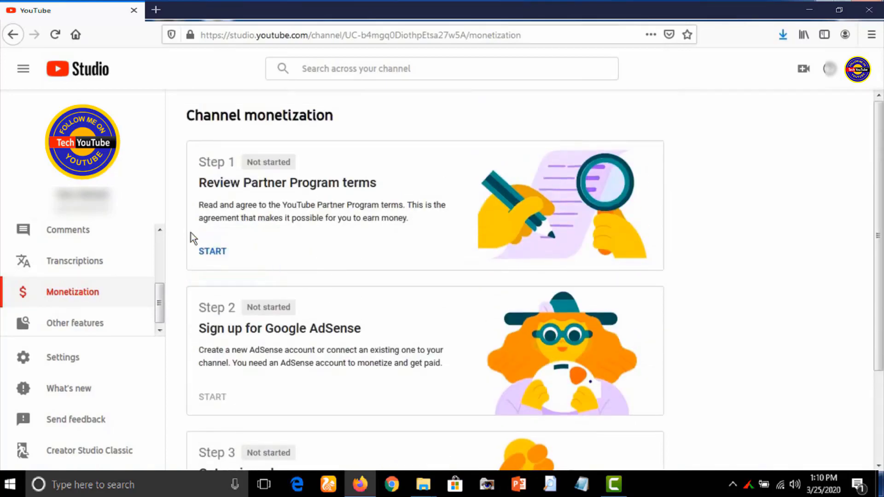
Start Step 1, review the YouTube Partner Program terms, and accept them
left_click(205, 250)
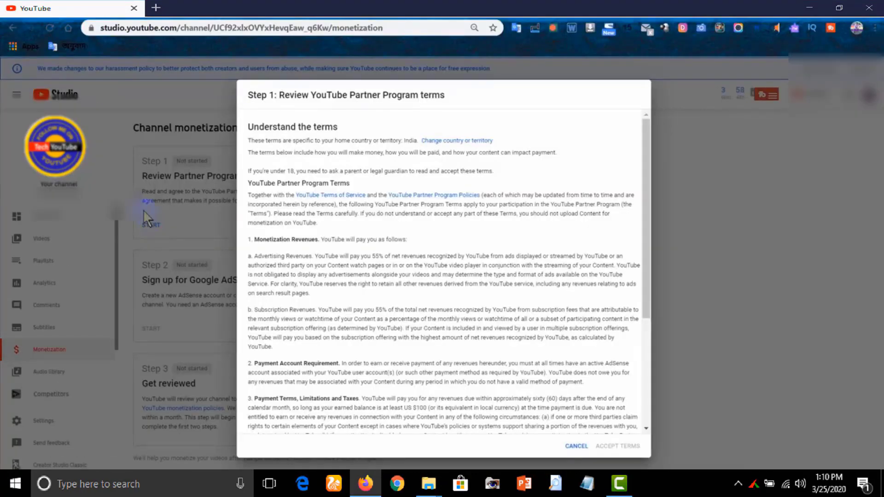
scroll(467, 409, "down", 4)
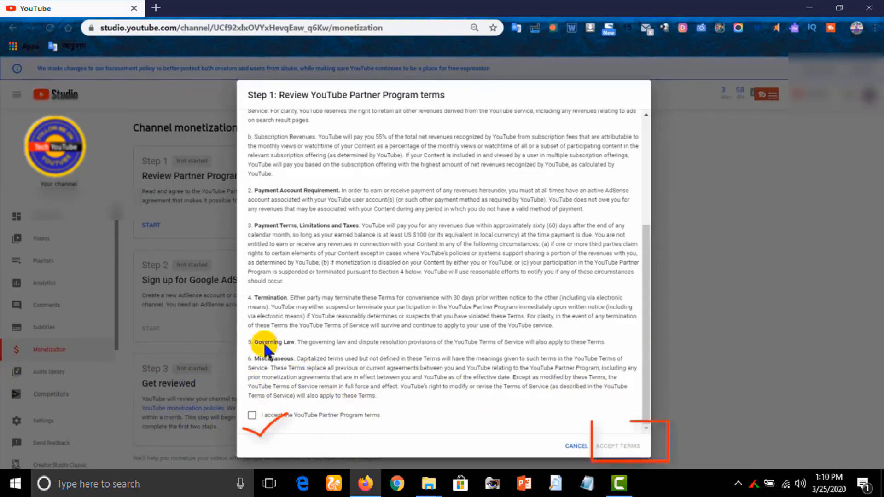
left_click(253, 416)
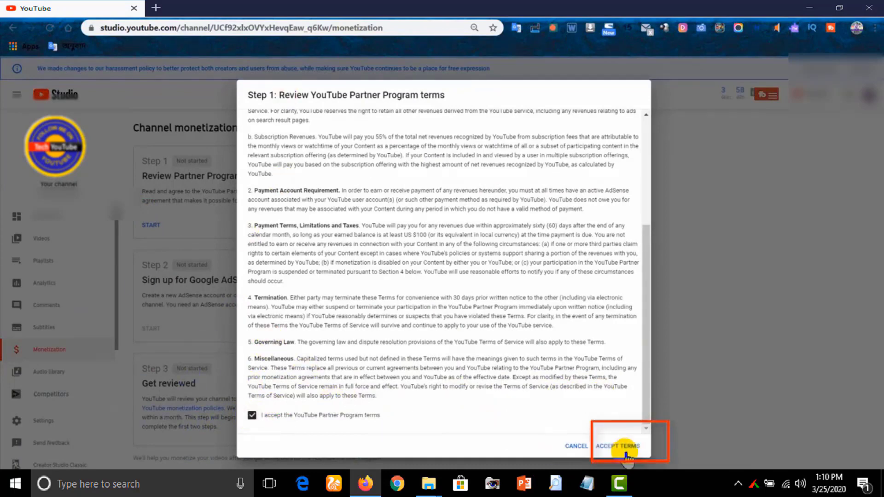
left_click(615, 444)
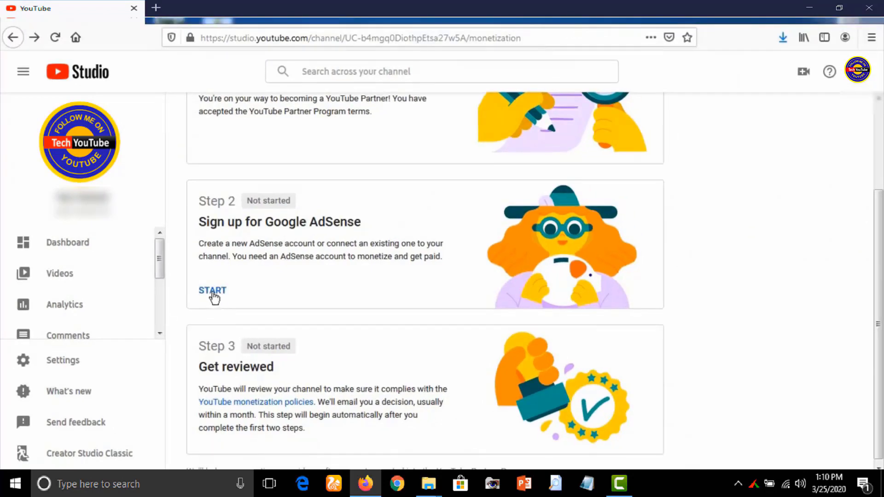
Start the Google AdSense sign-up with "No, I don't have an existing account" and choose the channel's Google account
left_click(212, 292)
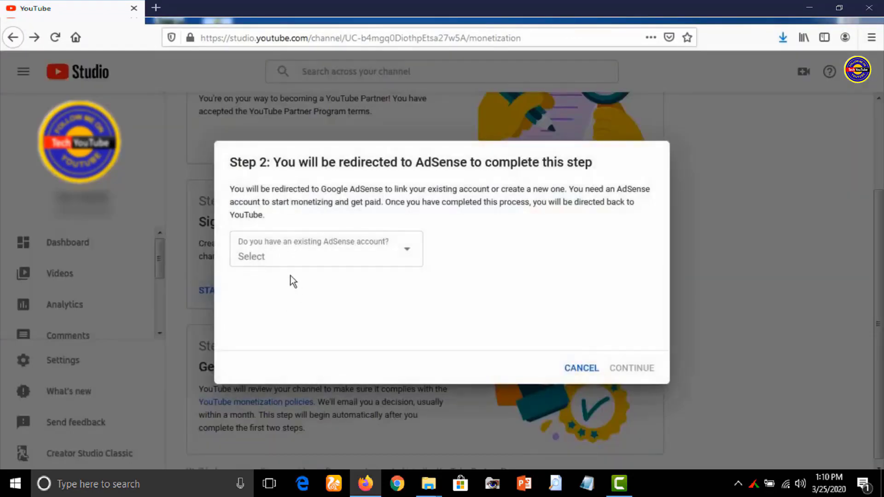
left_click(409, 255)
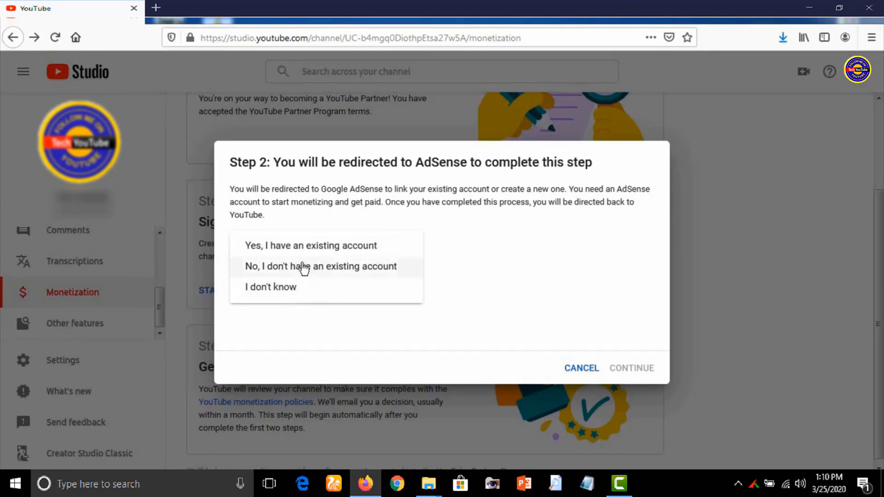
left_click(341, 267)
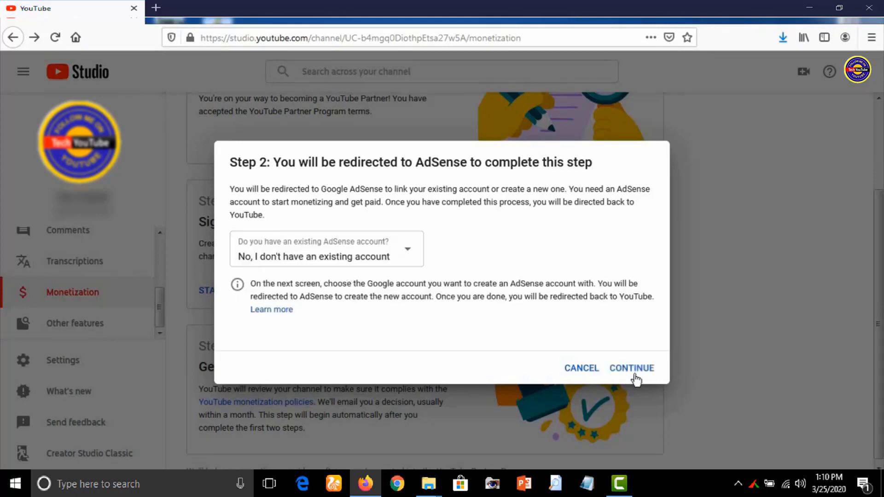
left_click(649, 369)
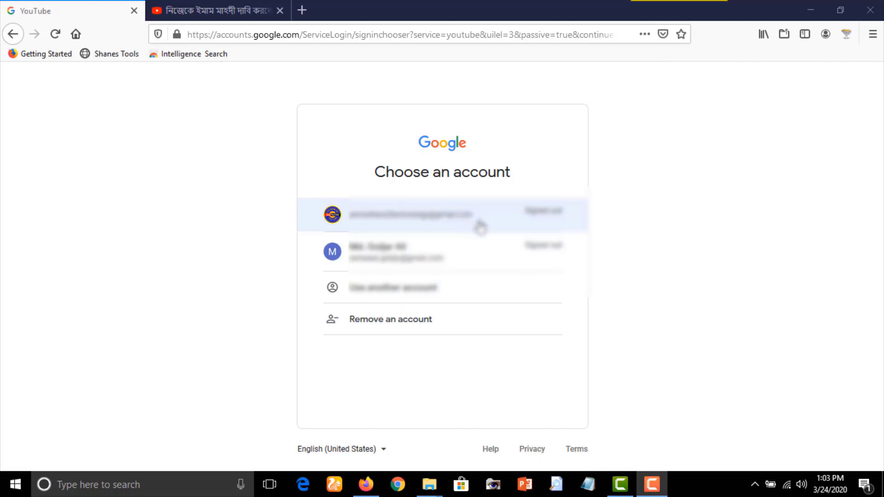
left_click(492, 225)
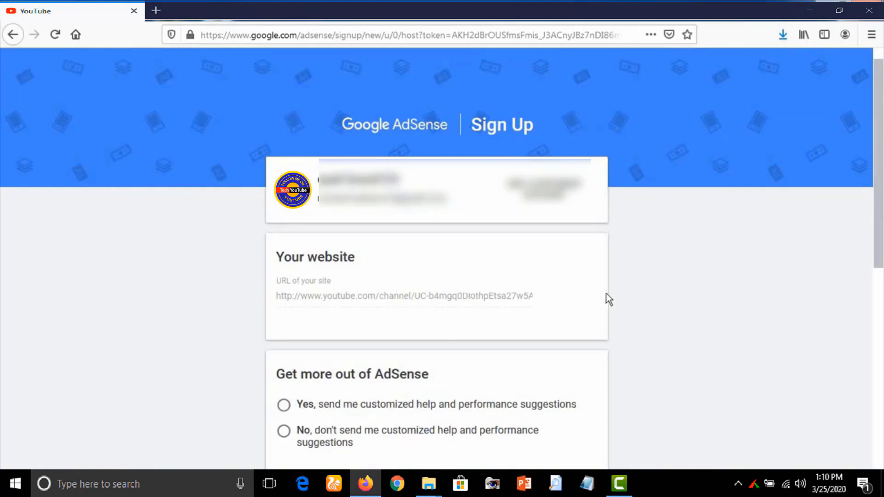
Opt in to customized help and performance suggestions and set the country or territory to Bangladesh
scroll(388, 300, "down", 3)
left_click(389, 272)
scroll(345, 231, "down", 4)
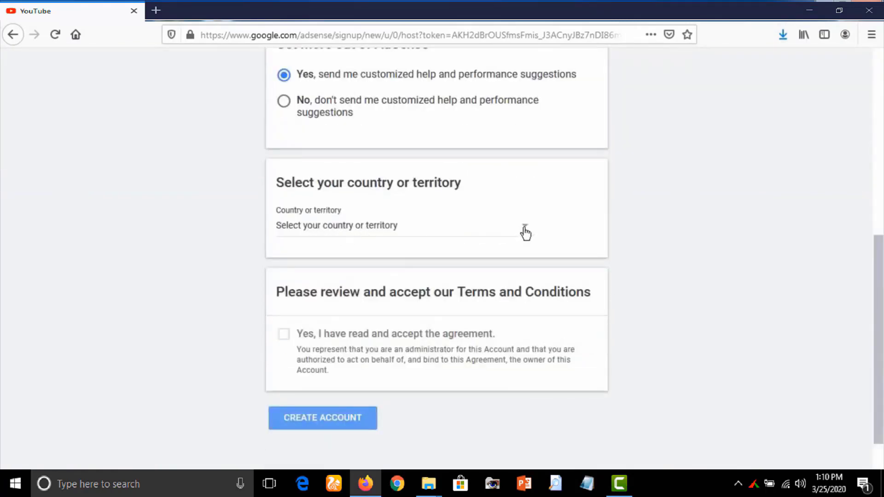
left_click(501, 255)
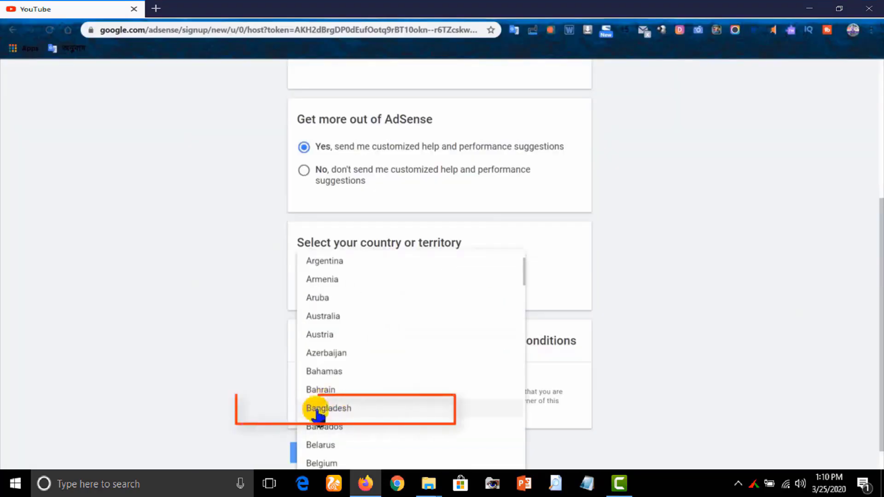
left_click(329, 408)
Read through the AdSense Terms and Conditions, accept the agreement, and create the AdSense account
scroll(499, 286, "down", 4)
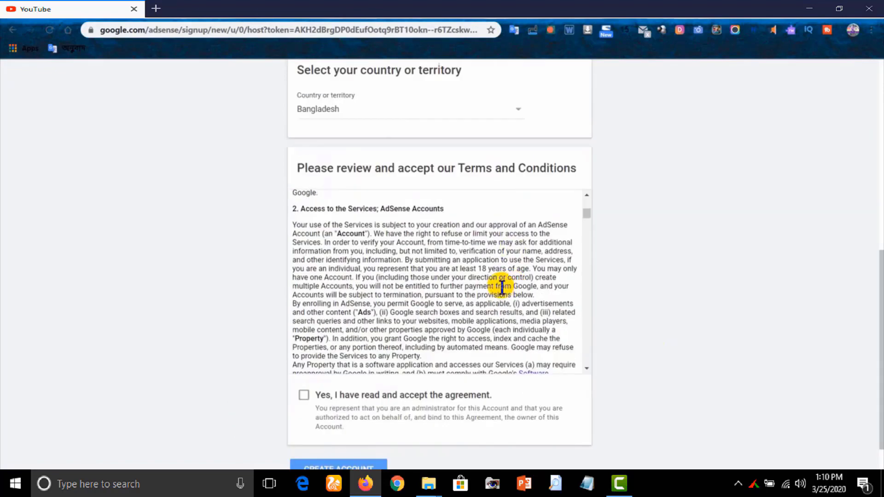
scroll(500, 287, "up", 5)
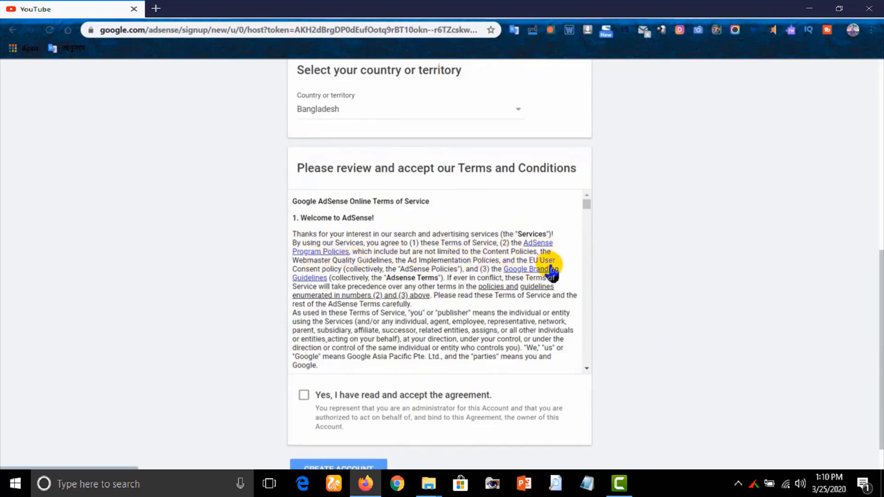
scroll(354, 304, "down", 1)
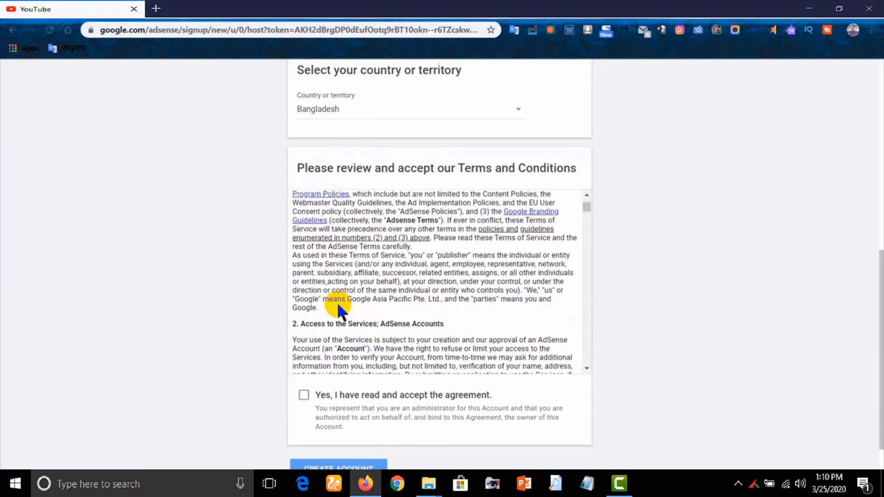
scroll(450, 260, "down", 15)
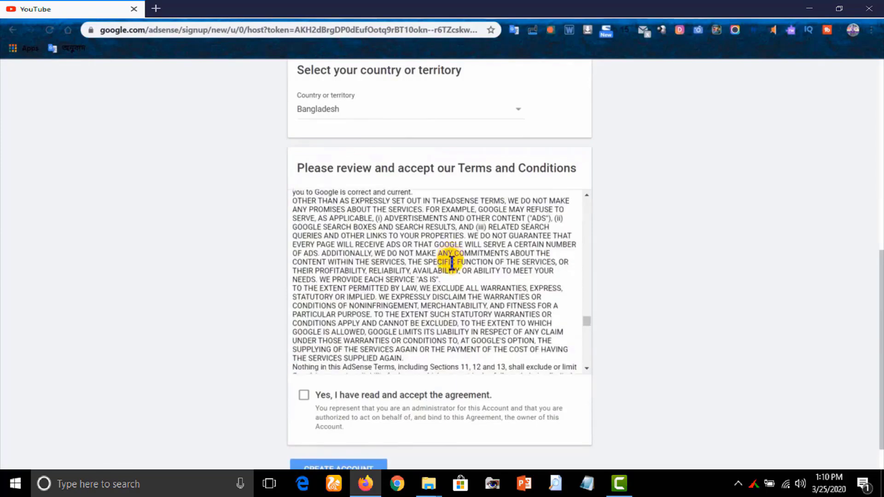
scroll(451, 262, "down", 8)
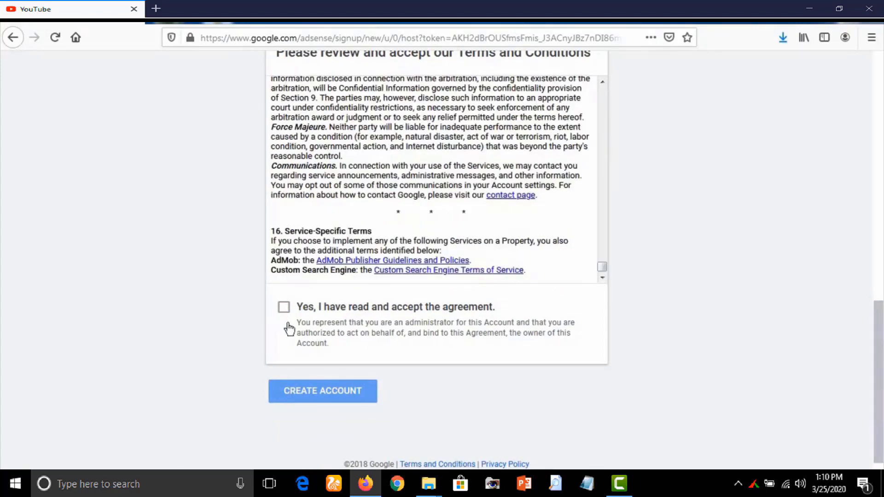
left_click(289, 329)
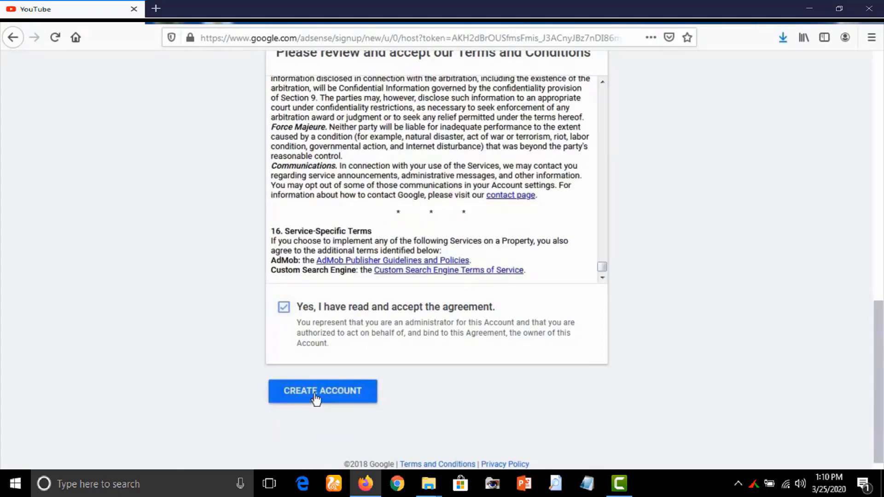
left_click(317, 397)
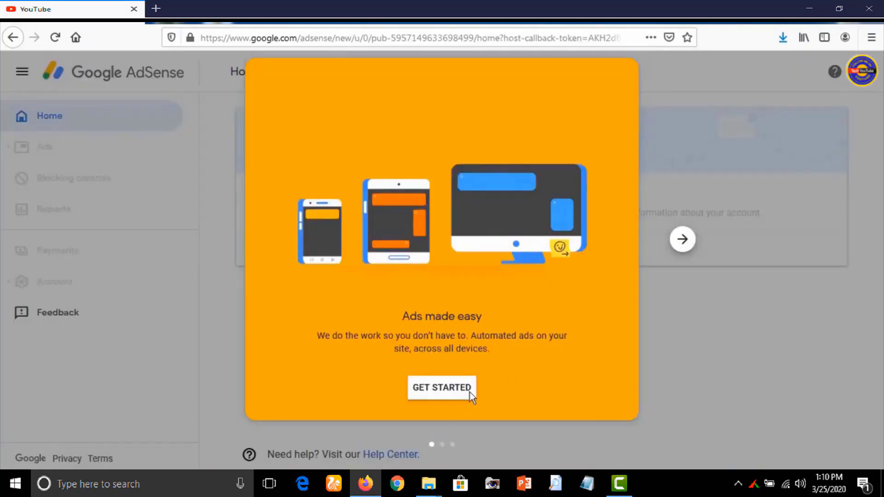
Get started in AdSense, submit the payment address details with the payee's name, postal address and phone number, and redirect back to YouTube
left_click(442, 388)
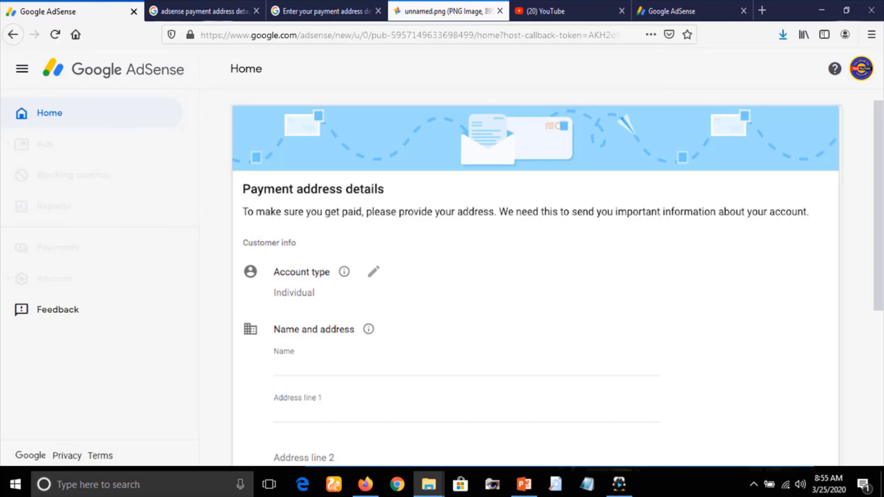
scroll(536, 284, "down", 5)
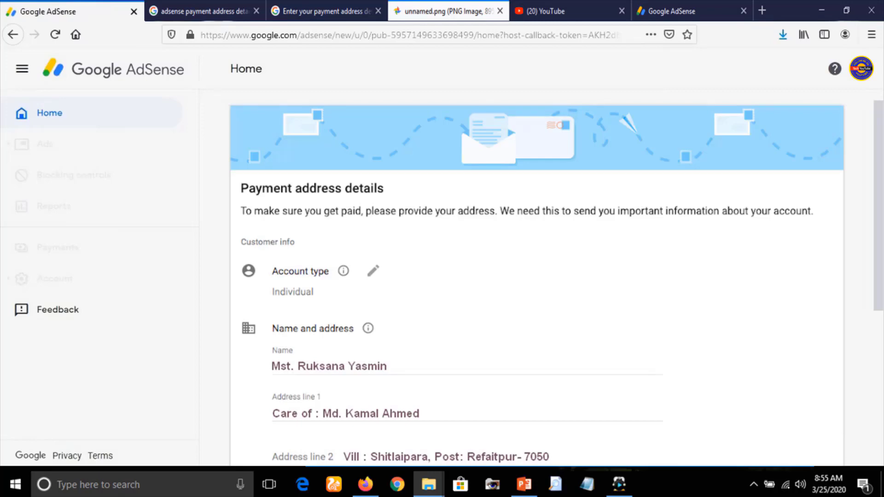
scroll(536, 285, "down", 5)
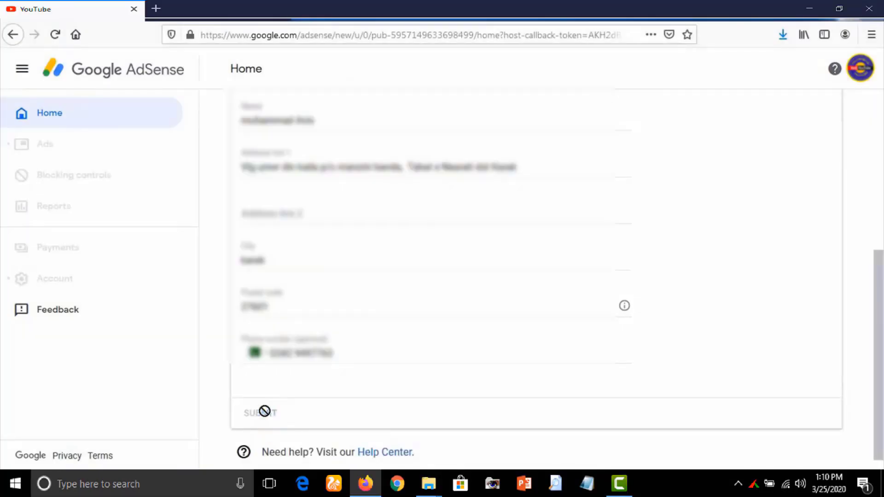
left_click(264, 410)
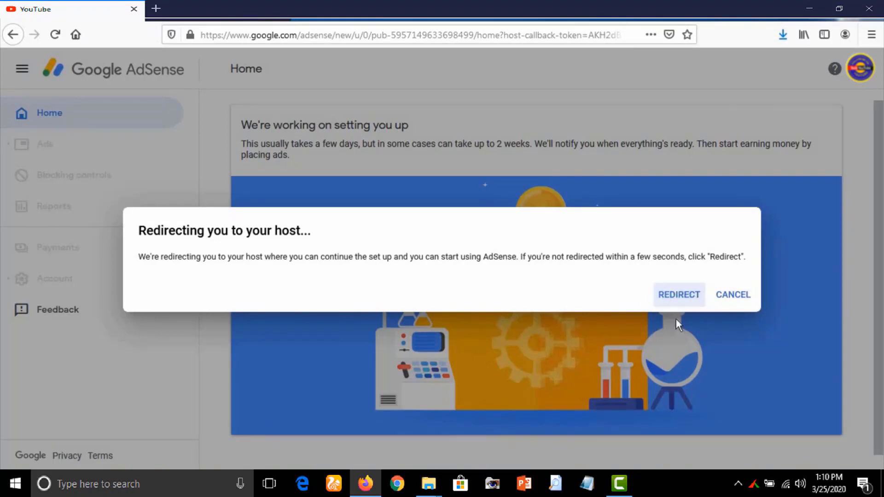
left_click(678, 295)
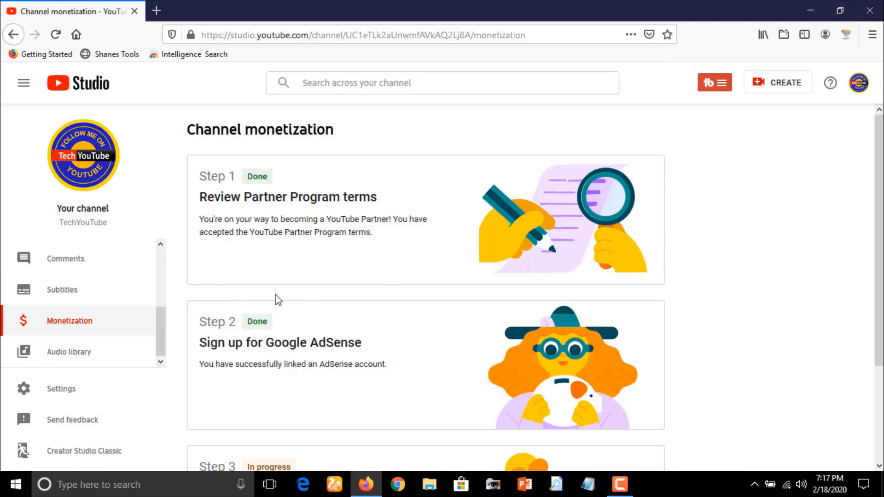
Examine the status of the three channel monetization steps: Partner Program terms, AdSense sign-up and review
scroll(424, 289, "down", 3)
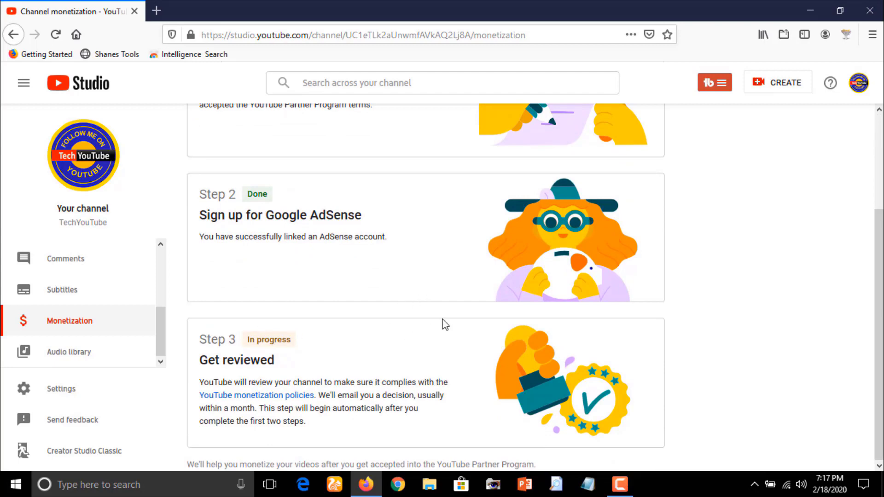
scroll(435, 370, "up", 3)
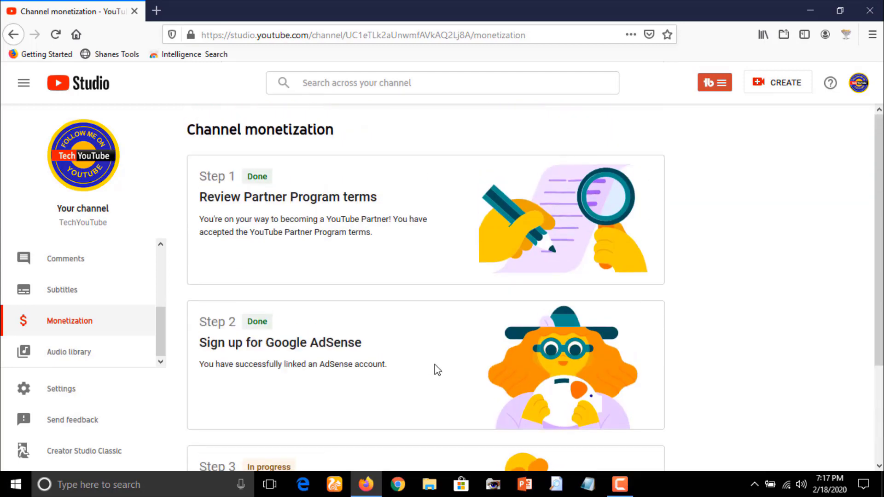
scroll(435, 370, "down", 3)
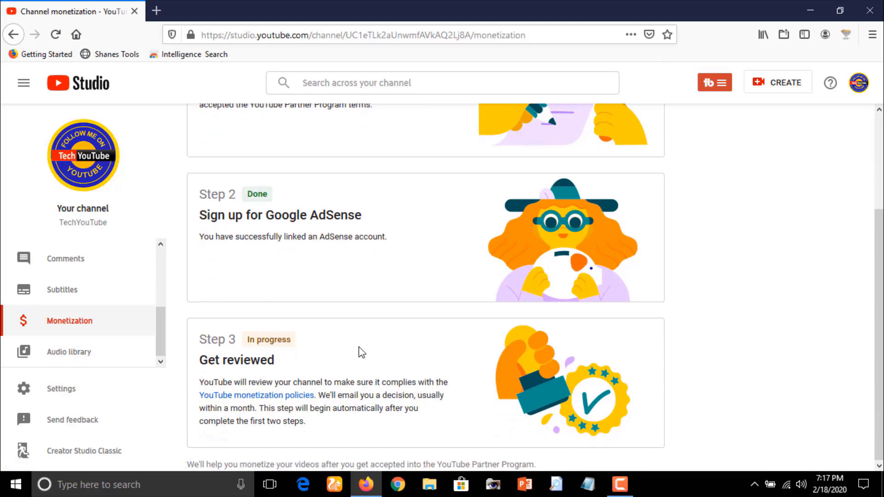
scroll(358, 346, "up", 3)
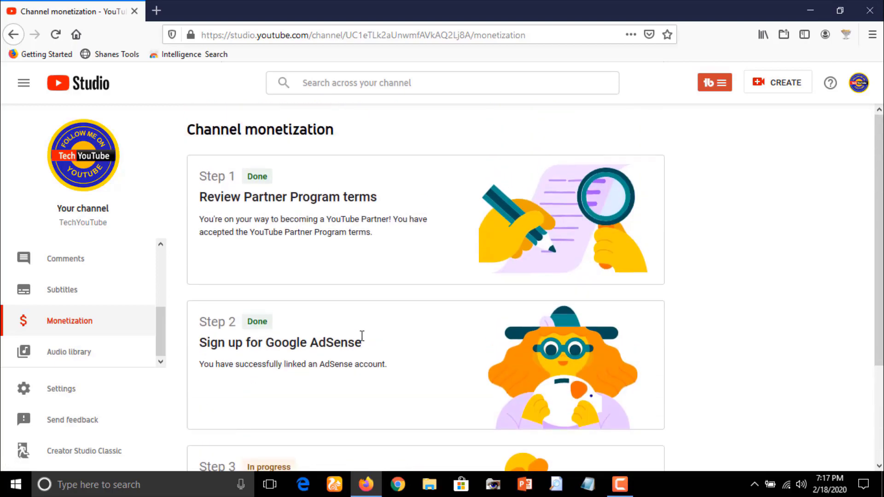
scroll(363, 335, "down", 2)
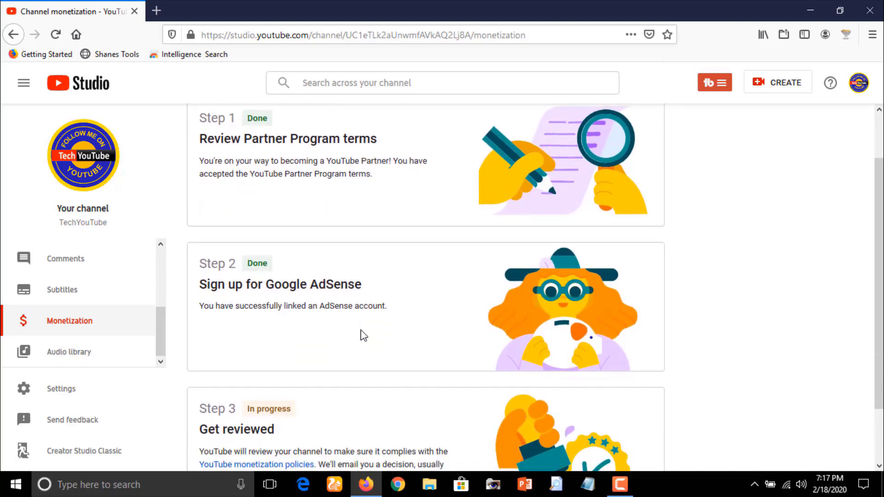
scroll(363, 335, "down", 2)
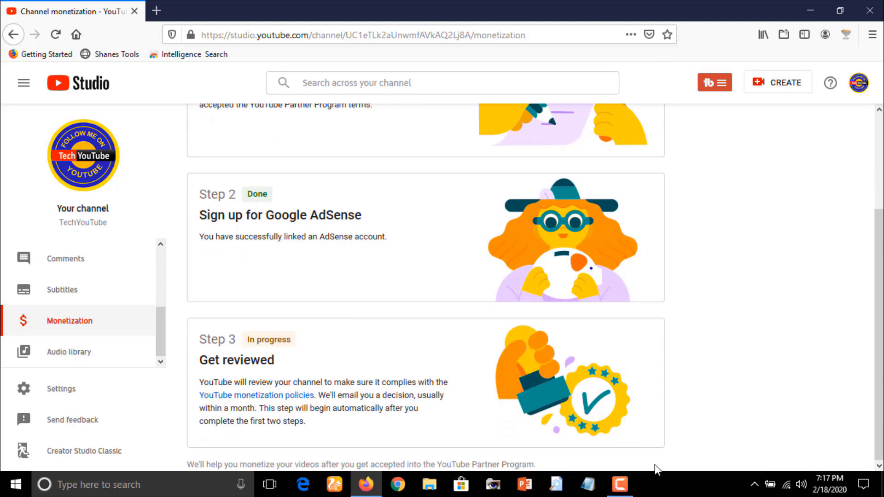
left_click(622, 484)
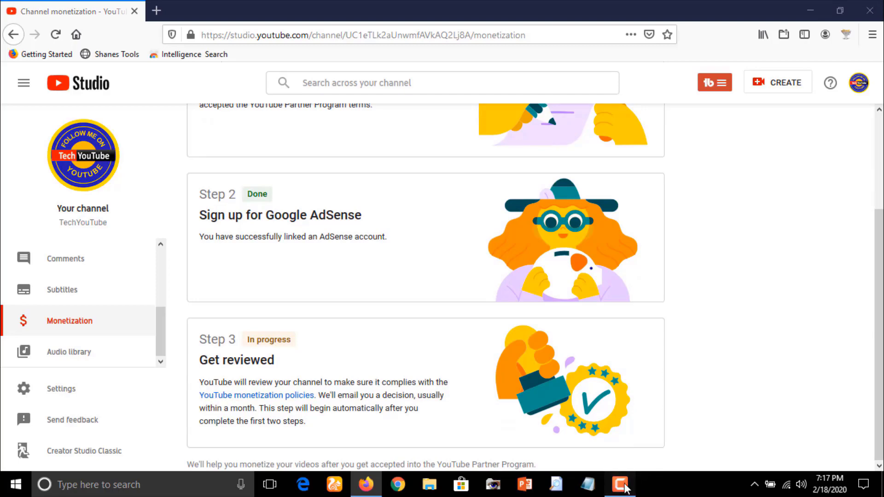